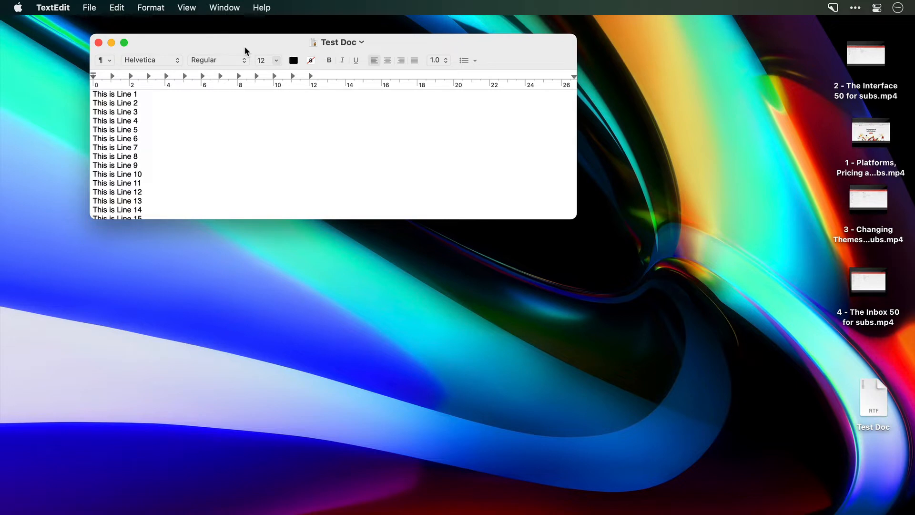
- Examine the option that hides desktop icons while capturing in CleanShot's general preferences, leaving it enabled
left_click(833, 7)
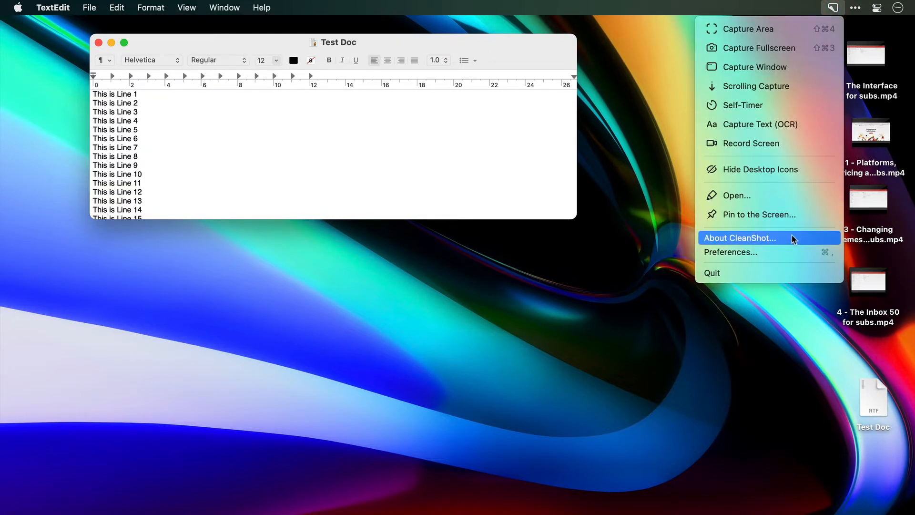
left_click(793, 251)
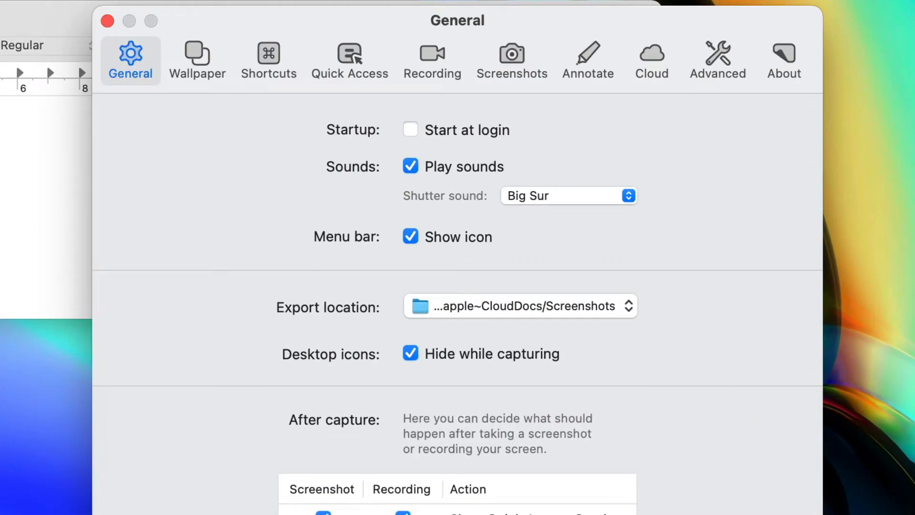
left_click(410, 353)
left_click(411, 354)
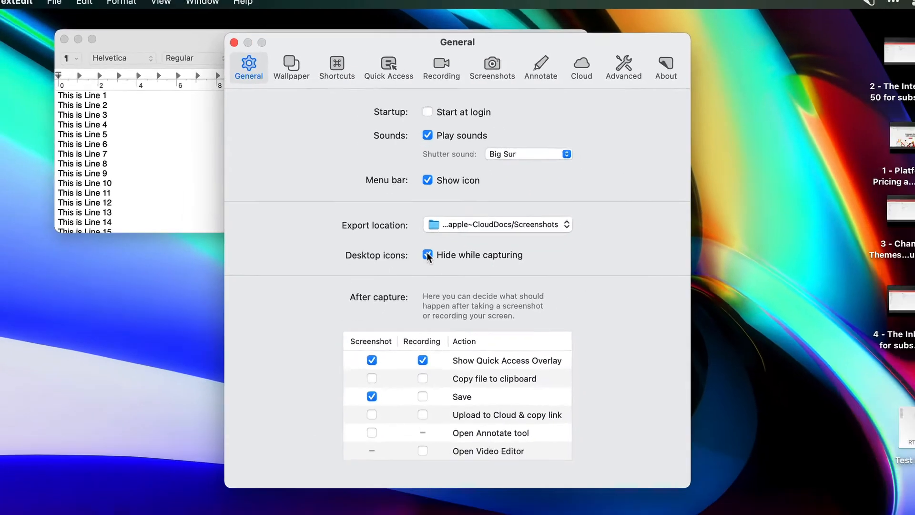
key("super+w")
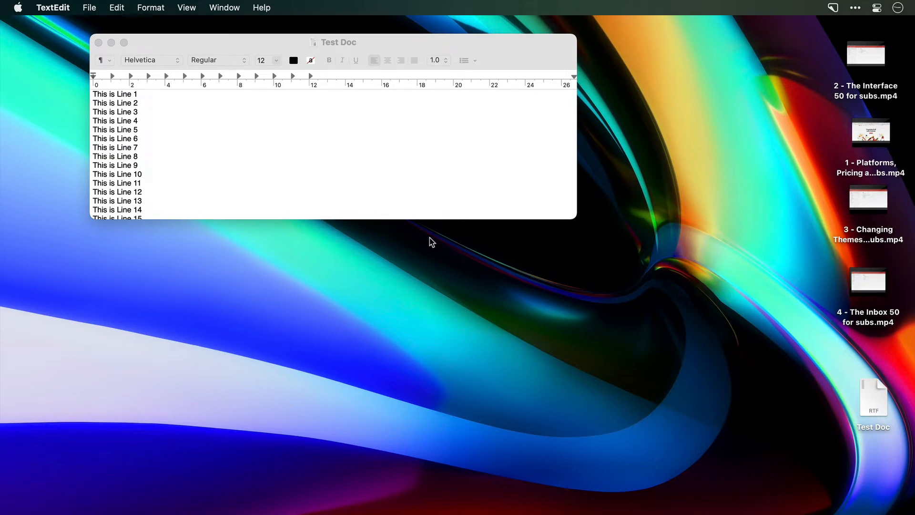
- Capture a screen area from the Test Doc window's upper corner across the desktop beside it, and dismiss the capture preview
key("shift+super+4")
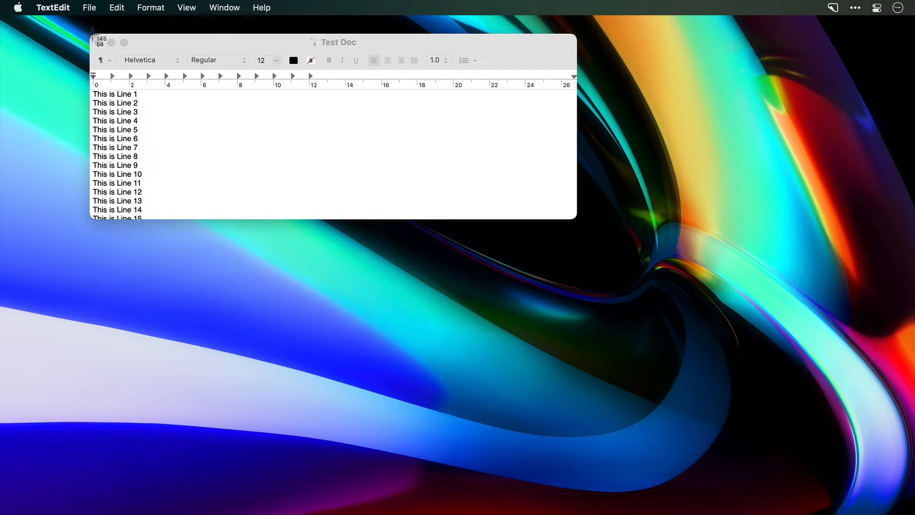
left_click_drag(92, 35, 830, 348)
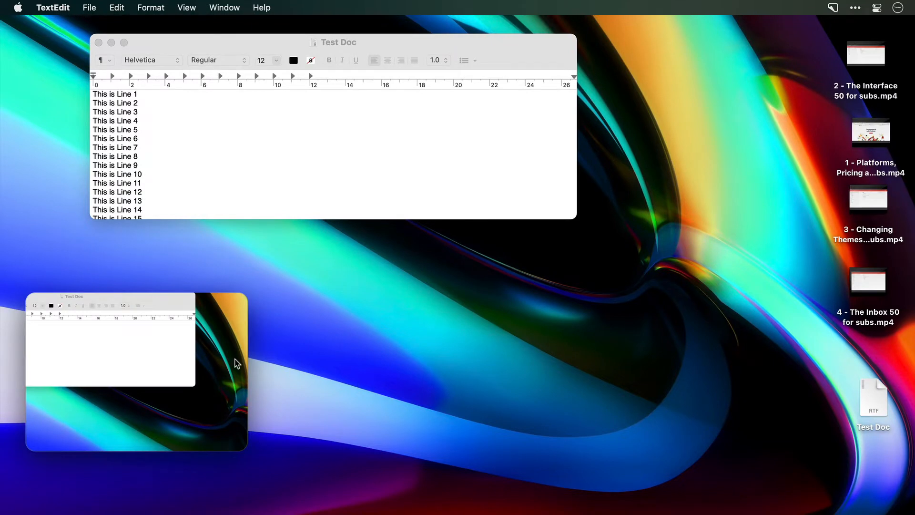
mouse_move(218, 359)
left_click(235, 307)
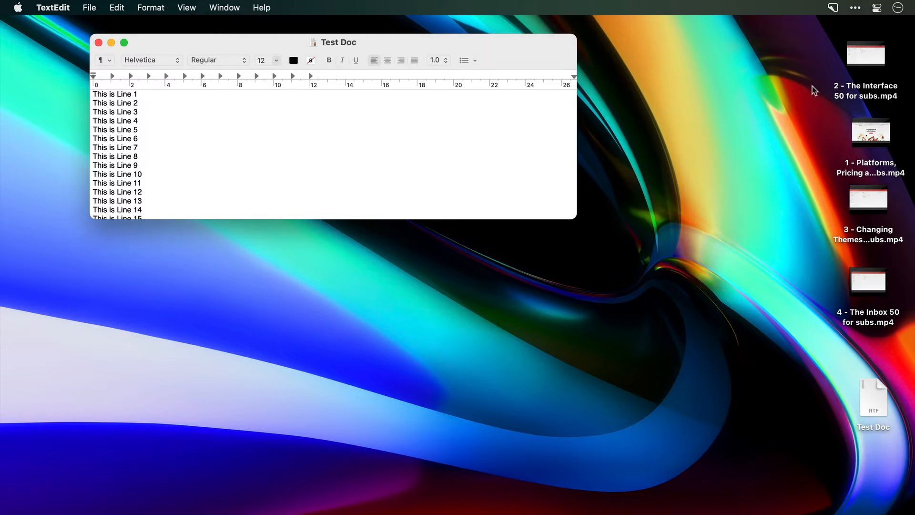
- Open the wallpaper settings in CleanShot's preferences
left_click(834, 8)
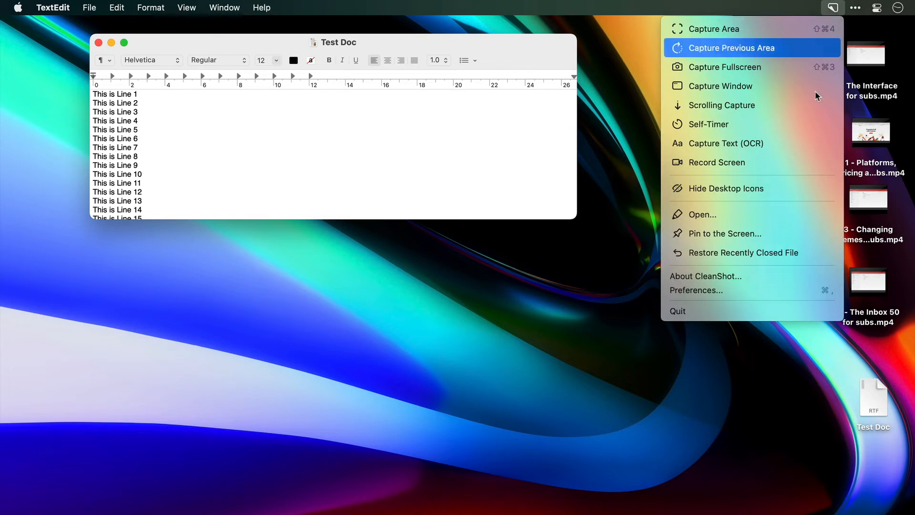
left_click(787, 288)
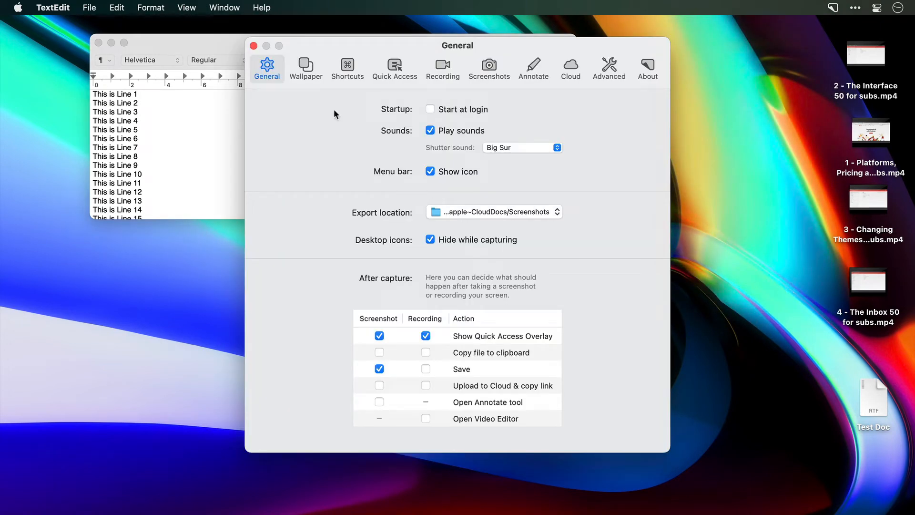
left_click(306, 74)
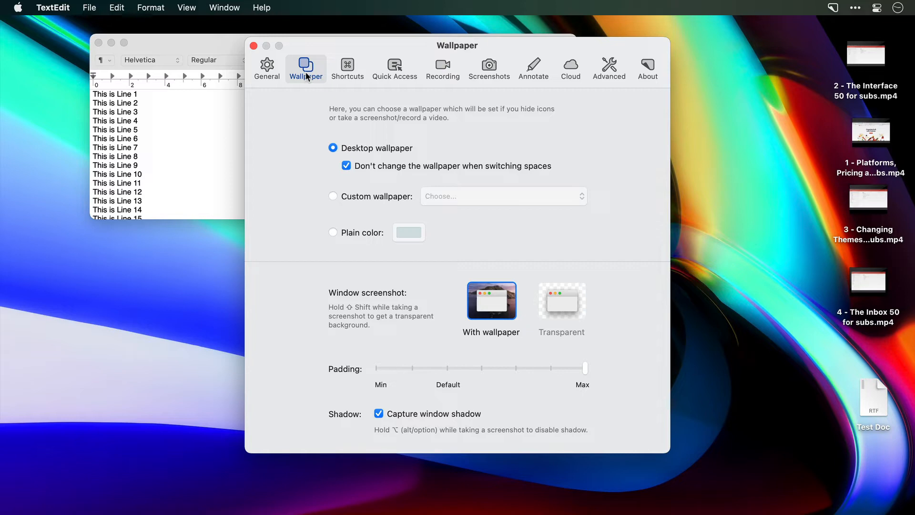
left_click(333, 196)
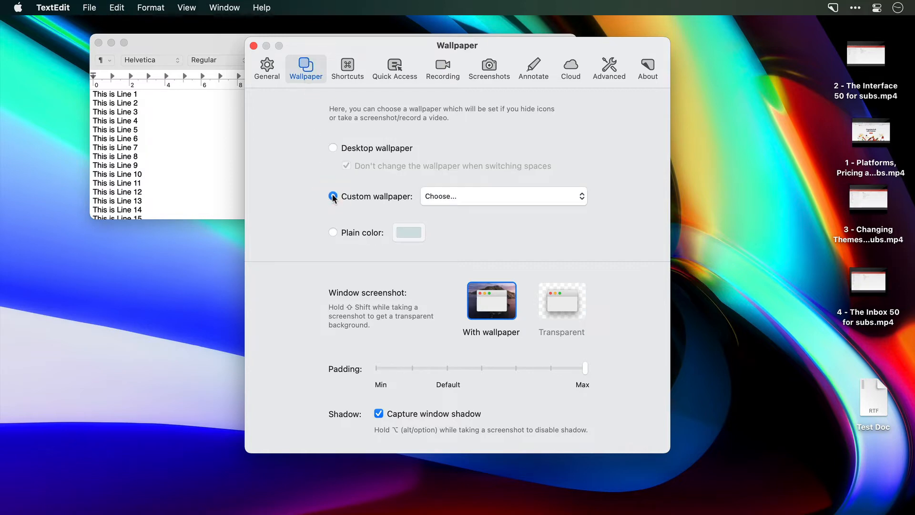
left_click(531, 199)
left_click(574, 198)
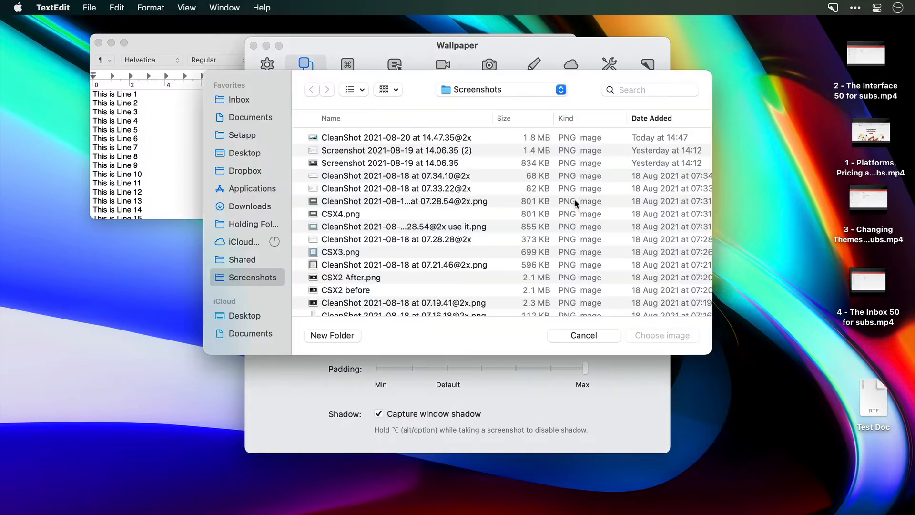
left_click(590, 336)
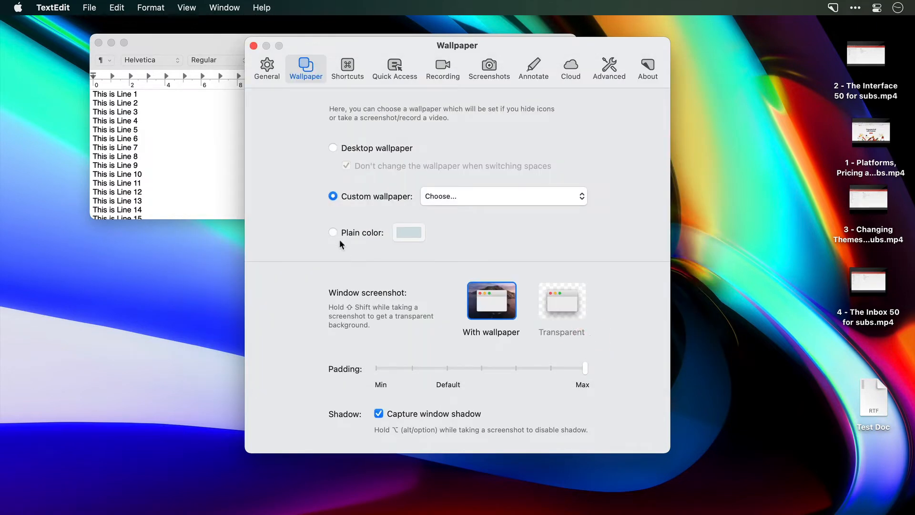
- Use a plain red color as the capture wallpaper and close the preferences
left_click(332, 232)
left_click(409, 232)
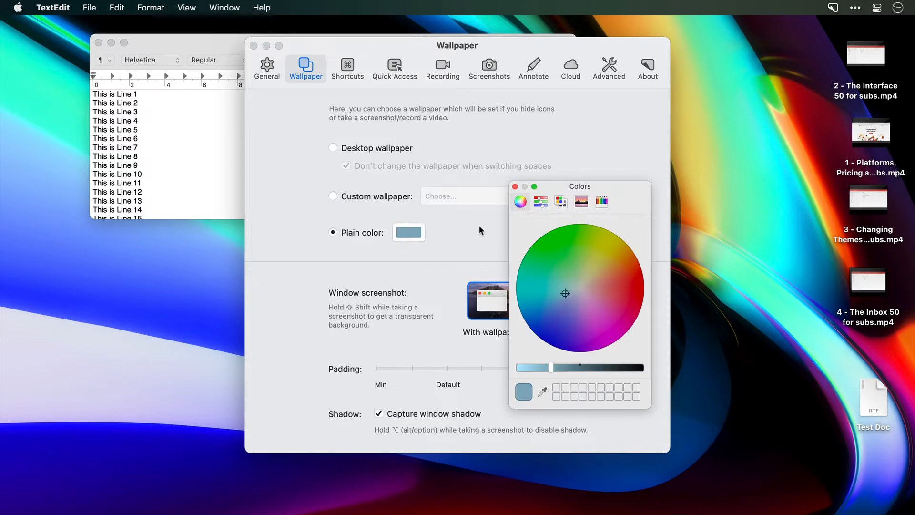
left_click_drag(570, 294, 629, 288)
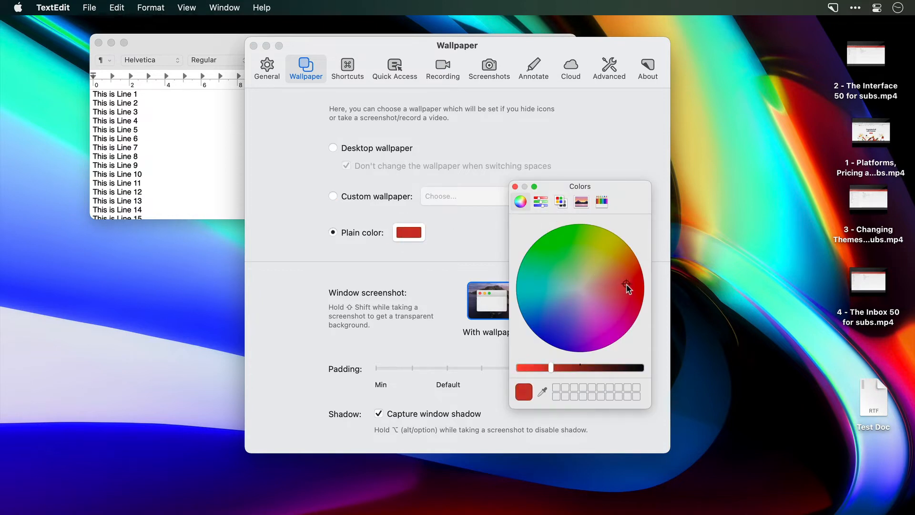
left_click(515, 187)
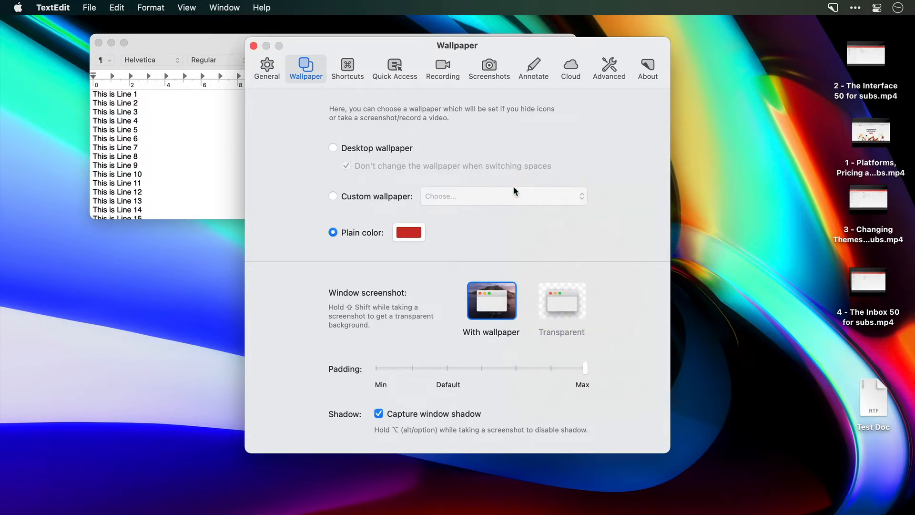
left_click(254, 45)
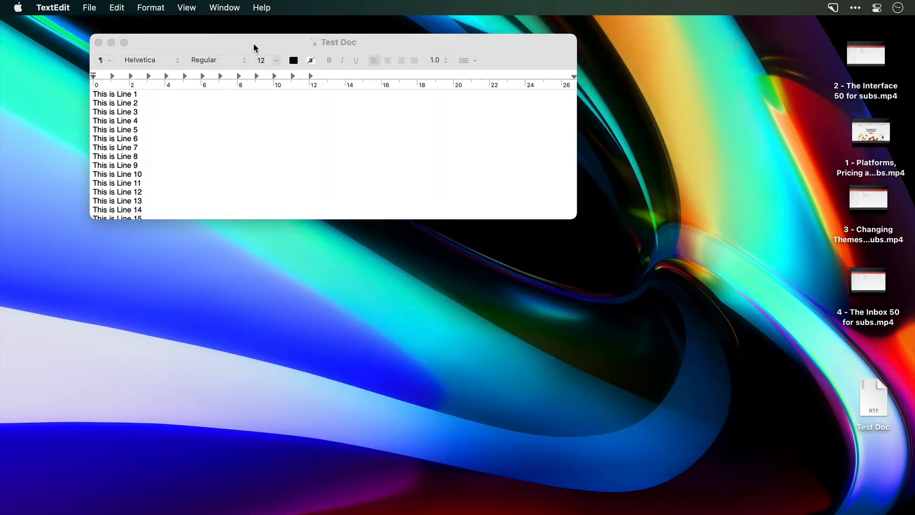
- Start an area capture to preview the plain wallpaper behind the Test Doc window, and cancel it
key("shift+super+4")
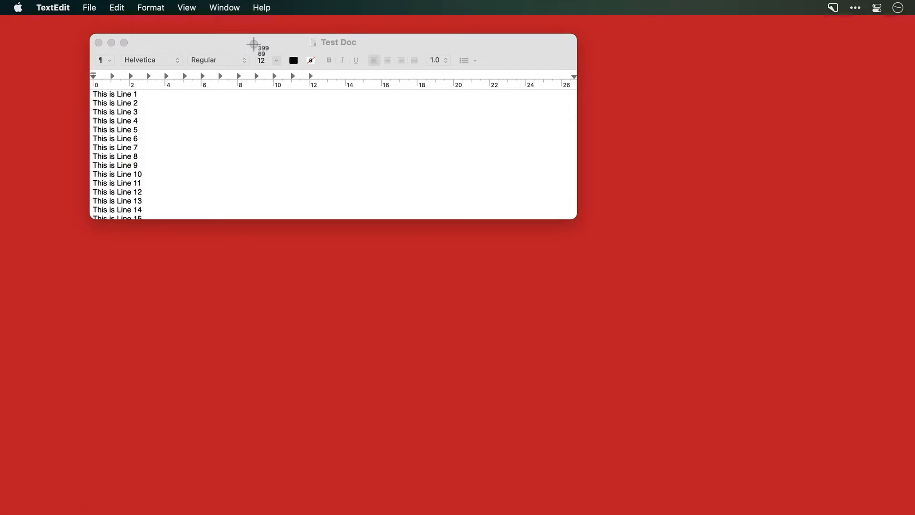
key("Escape")
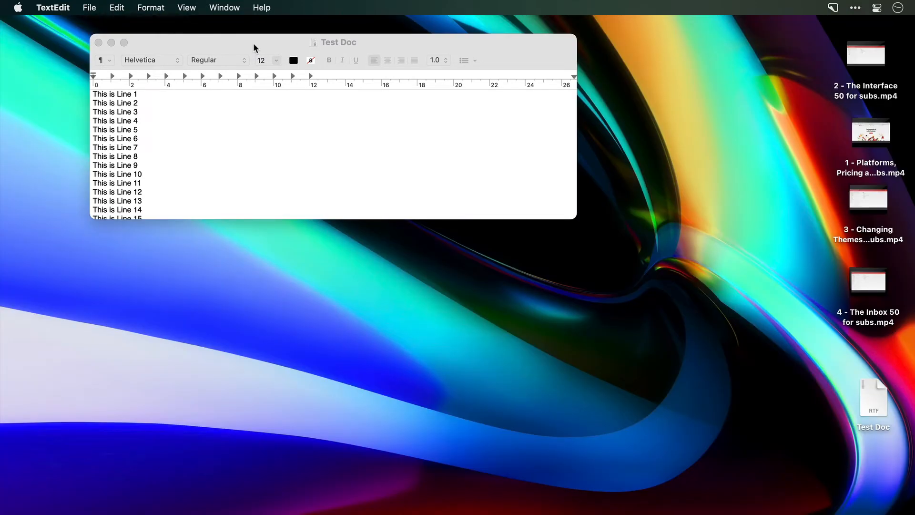
left_click(253, 43)
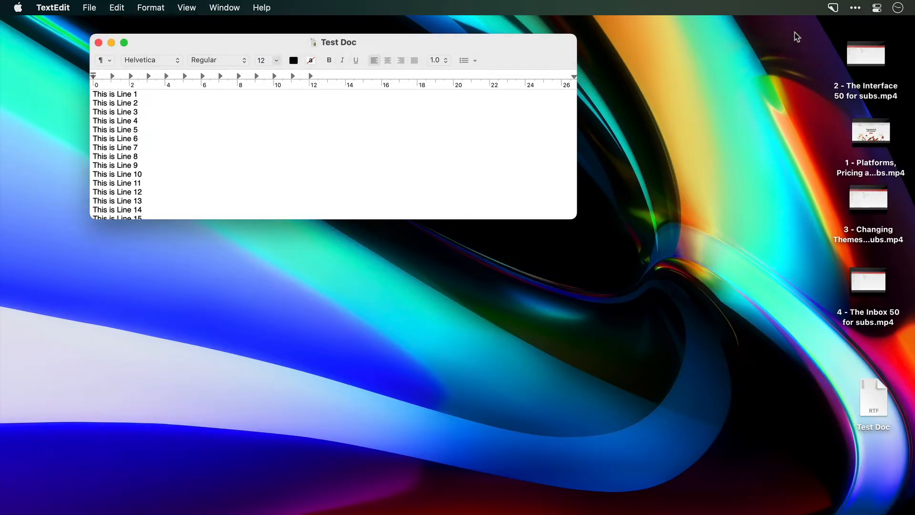
- Take a window capture of the Test Doc window
left_click(832, 7)
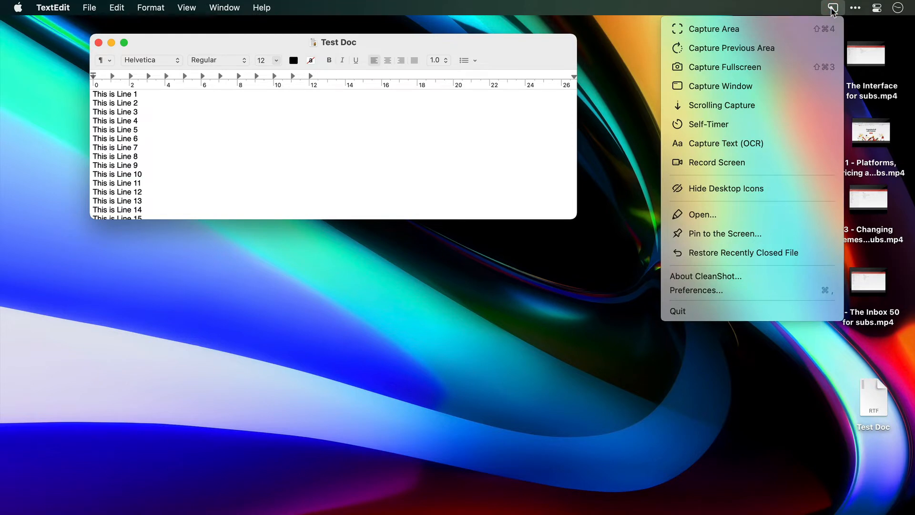
left_click(776, 87)
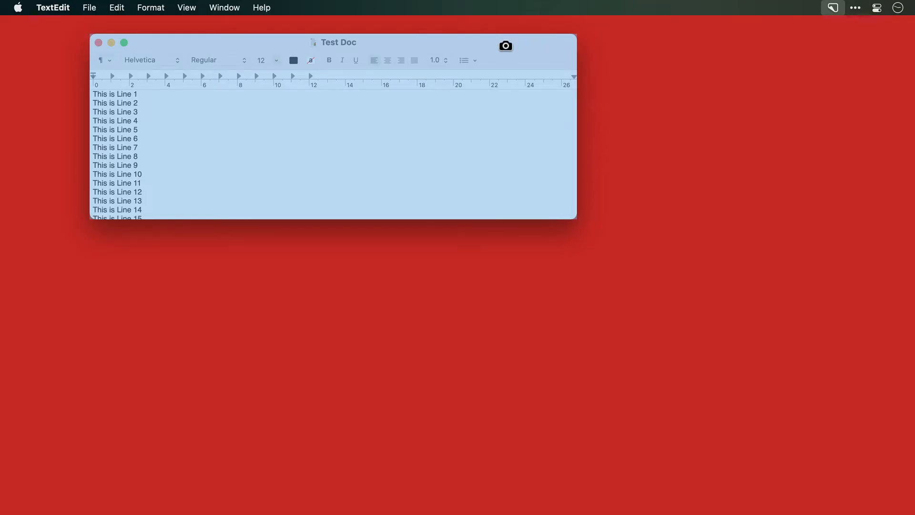
left_click(506, 44)
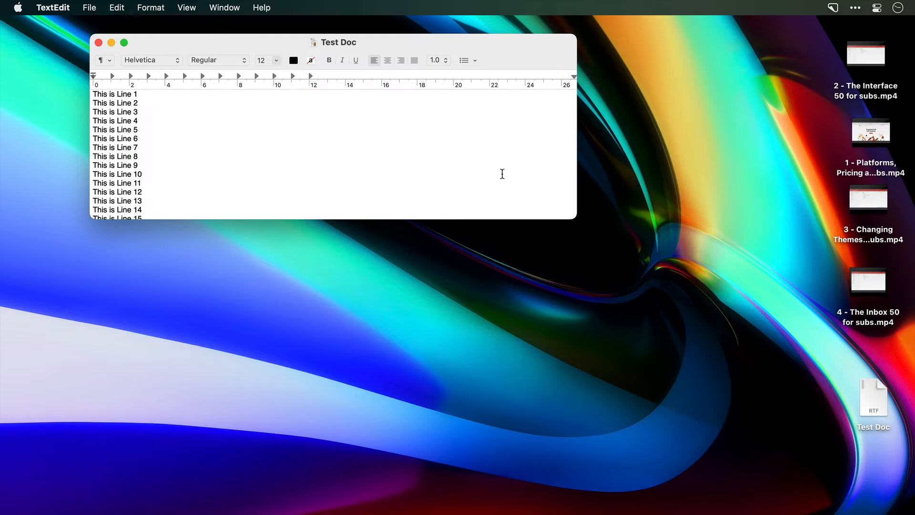
- Take a scrolling capture of the Test Doc text area, from "This is Line 1" down to "This is the end!"
left_click(831, 9)
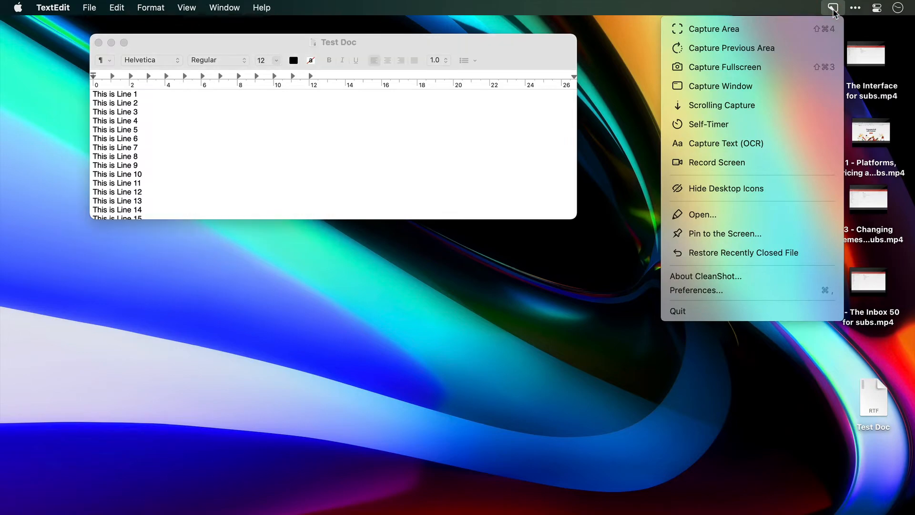
left_click(800, 105)
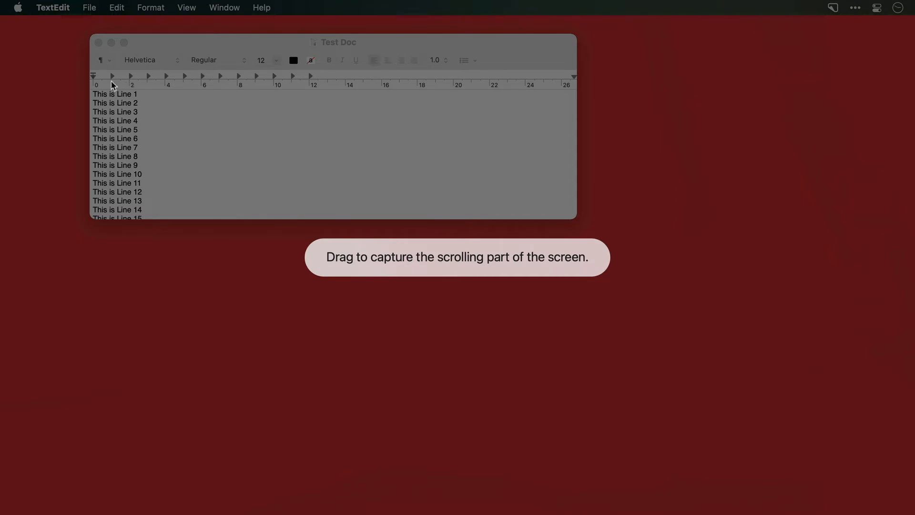
left_click_drag(88, 90, 576, 218)
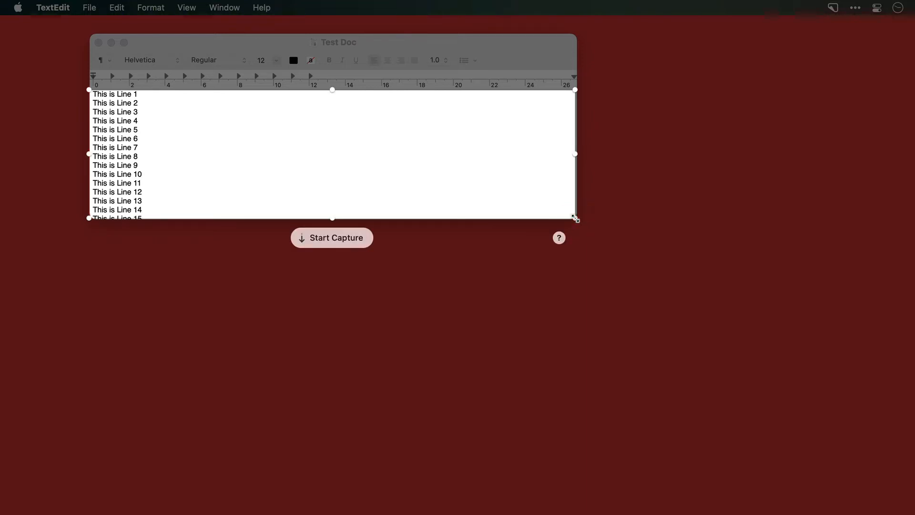
left_click(356, 239)
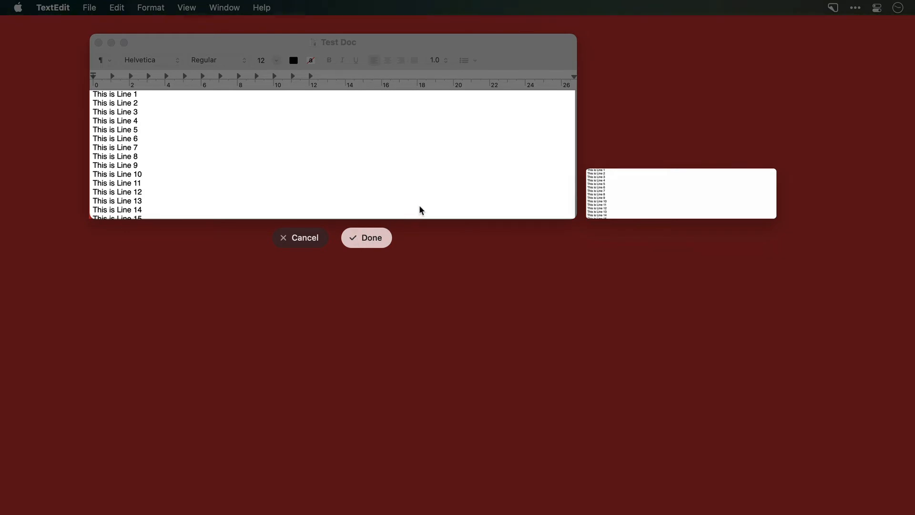
scroll(419, 209, "down", 1)
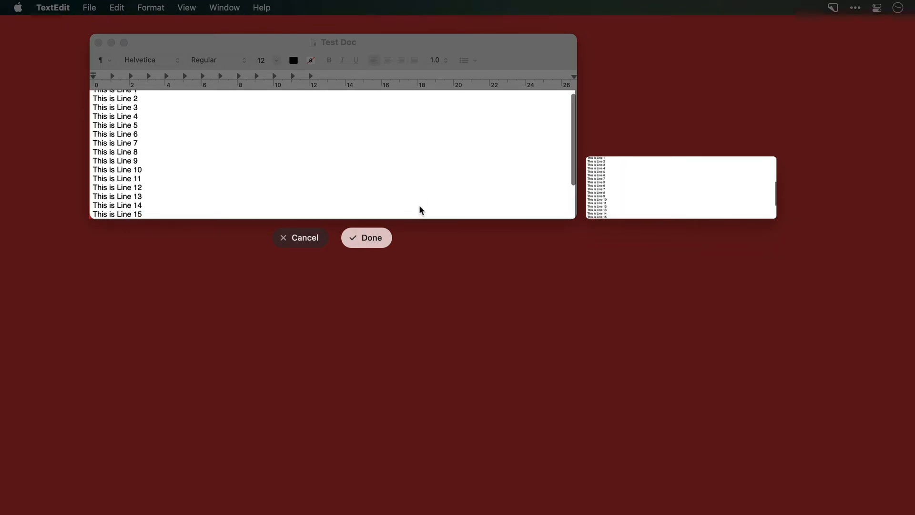
scroll(419, 207, "down", 4)
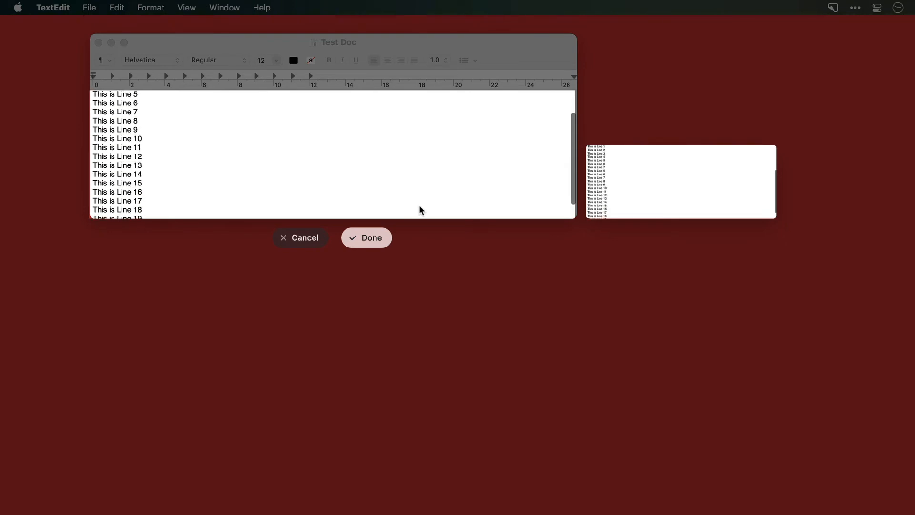
scroll(420, 206, "down", 2)
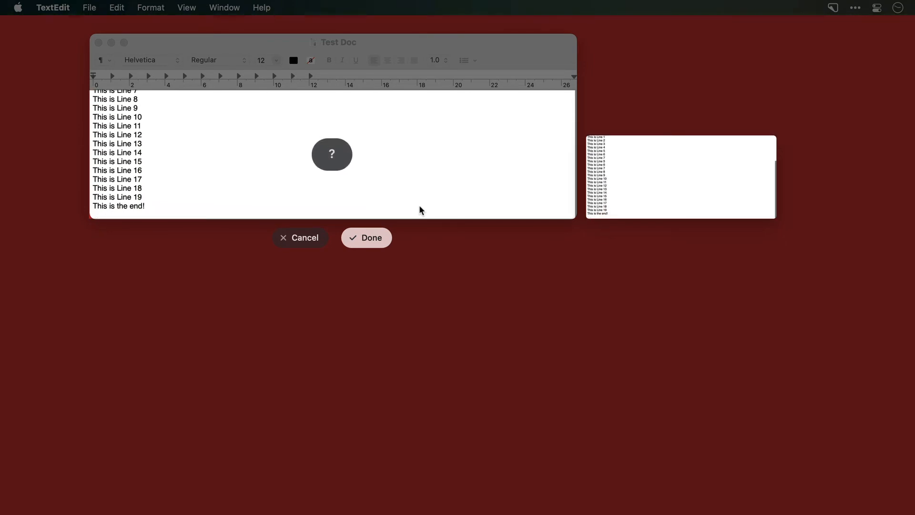
left_click(332, 155)
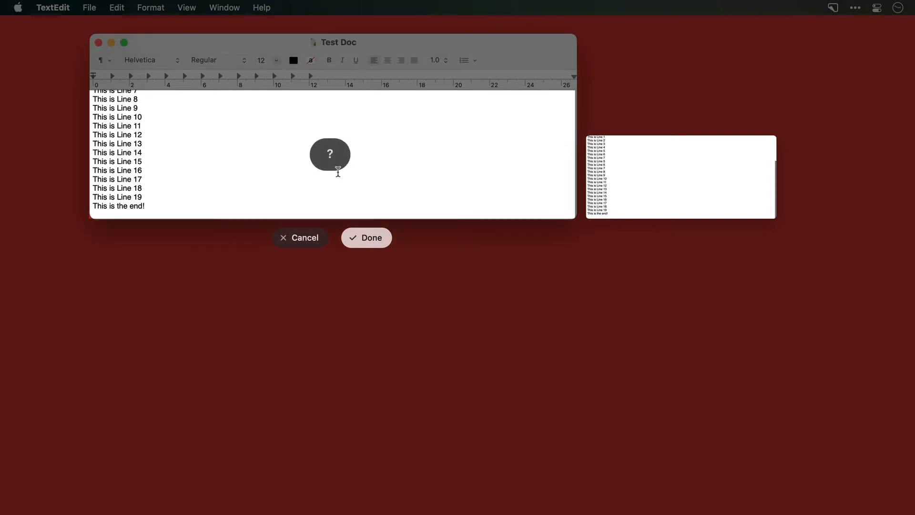
left_click(364, 238)
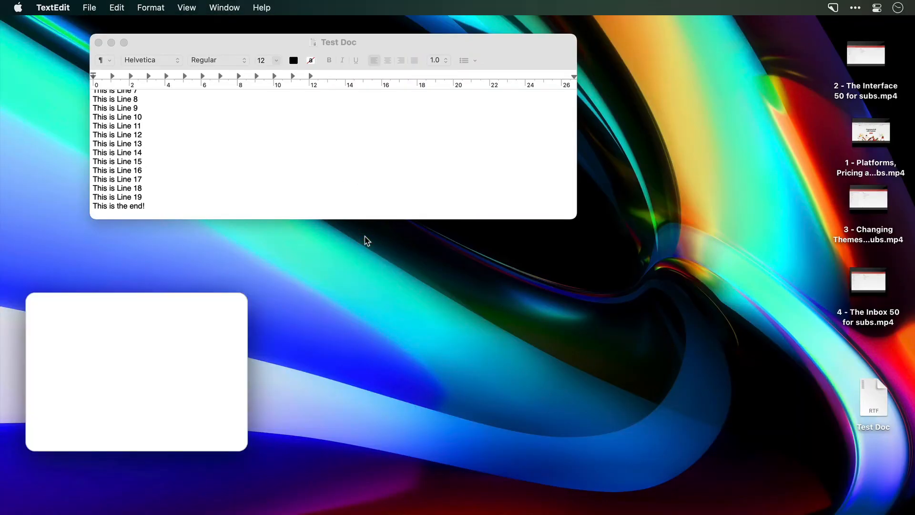
- Annotate the blog page screenshot with a red outlined rectangle, a filled red rectangle and two red ellipse outlines in the blank area beside the logo
left_click(191, 352)
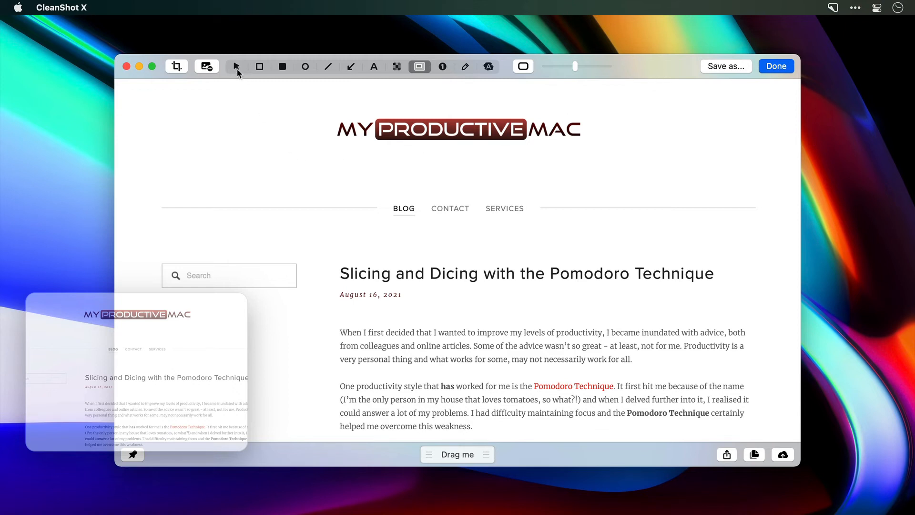
left_click(259, 66)
mouse_move(197, 102)
left_mouse_down()
mouse_move(233, 130)
mouse_move(277, 128)
left_mouse_up()
left_click(282, 66)
mouse_move(297, 96)
left_mouse_down()
mouse_move(309, 125)
mouse_move(322, 119)
left_mouse_up()
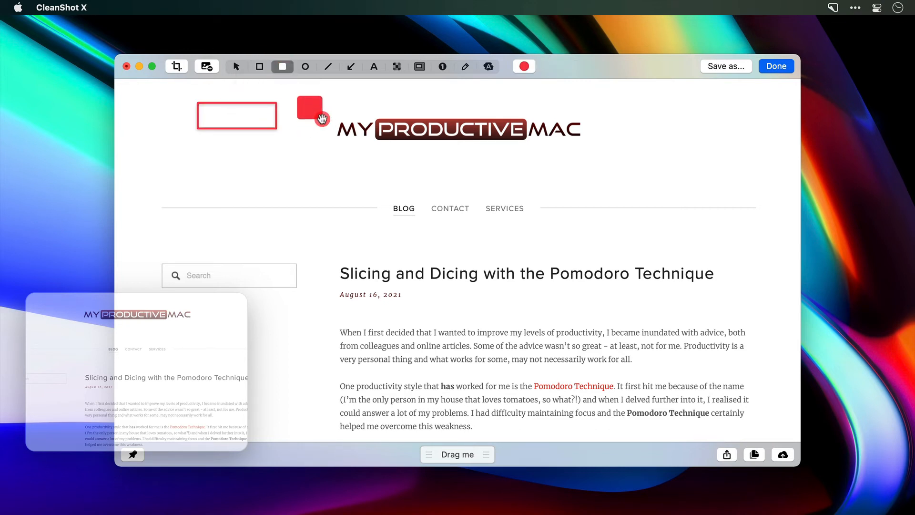
left_click(306, 66)
mouse_move(274, 164)
left_mouse_down()
mouse_move(307, 189)
mouse_move(308, 175)
mouse_move(350, 167)
mouse_move(375, 190)
left_mouse_up()
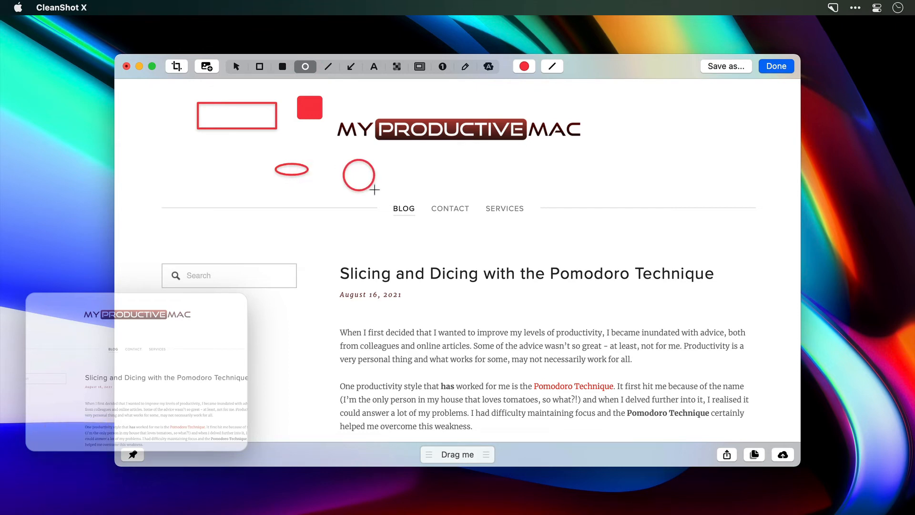
- Draw a red diagonal line in the blank area beside the logo and a red arrow pointing at the logo's "MAC" end
left_click(328, 66)
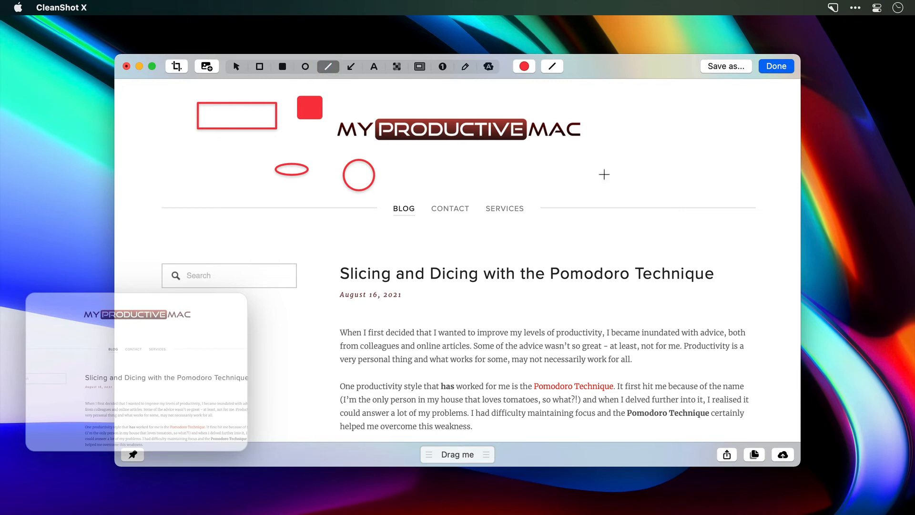
left_click_drag(673, 168, 635, 125)
left_click(351, 66)
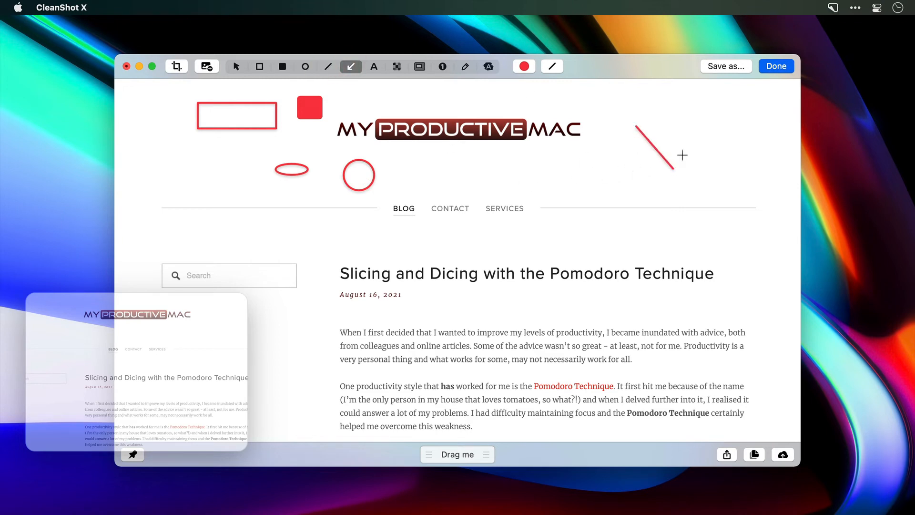
left_click_drag(704, 136, 584, 126)
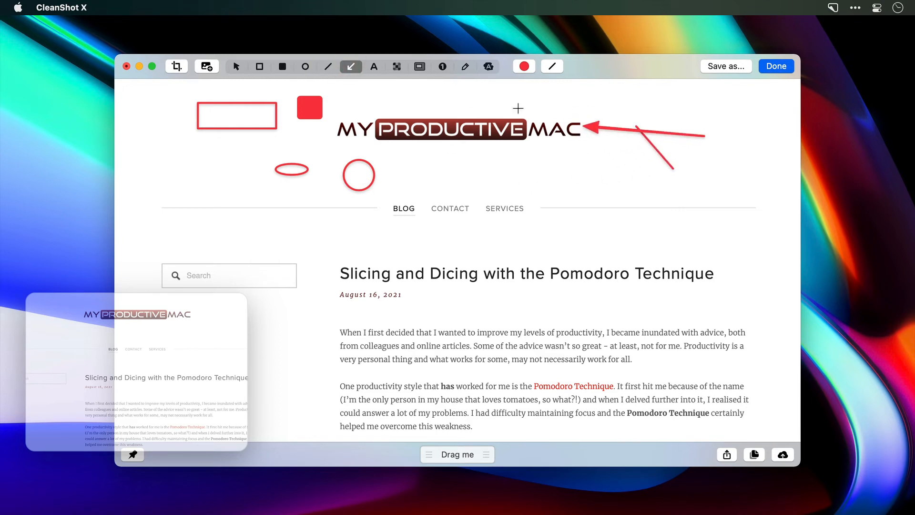
- Add the text annotation "This is text" just below the "MAC" part of the logo
left_click(374, 66)
left_click(517, 151)
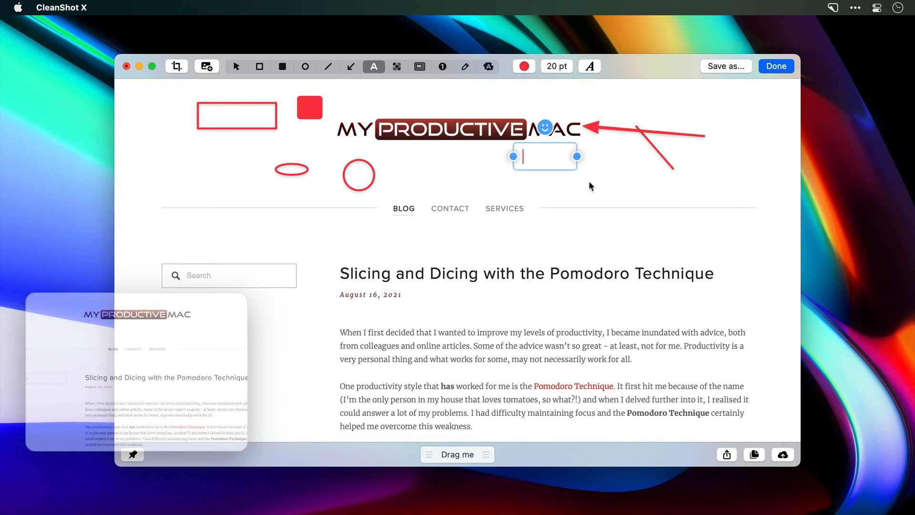
type("This is")
type("text")
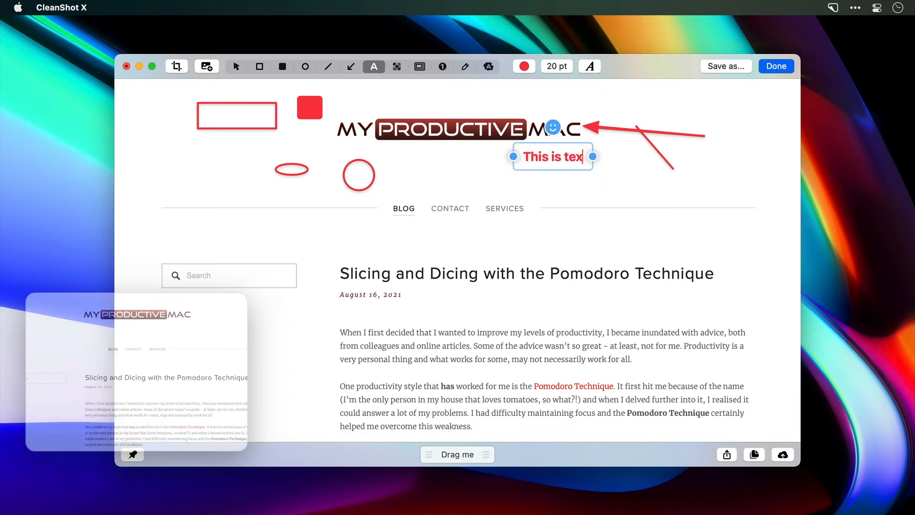
- Set the "This is text" annotation to 16 pt and recolour it green
triple_click(576, 156)
left_click(556, 66)
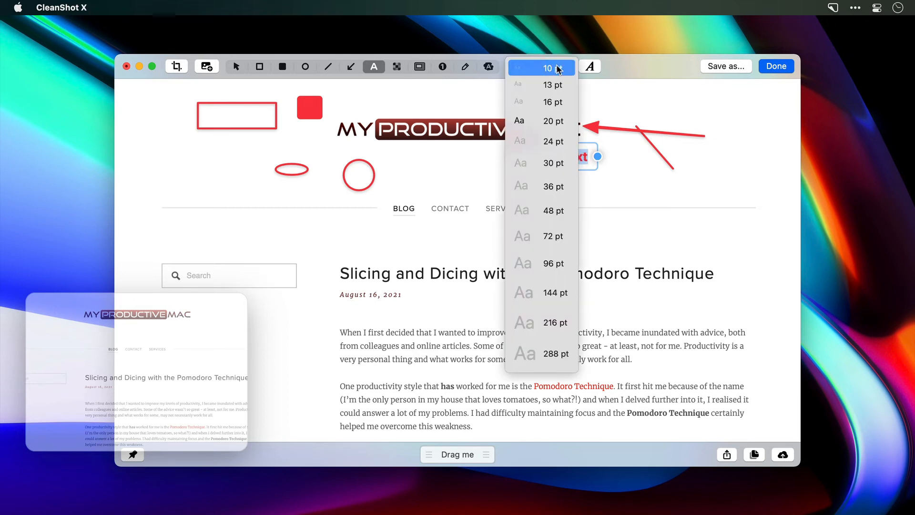
left_click(550, 85)
left_click(555, 67)
left_click(550, 102)
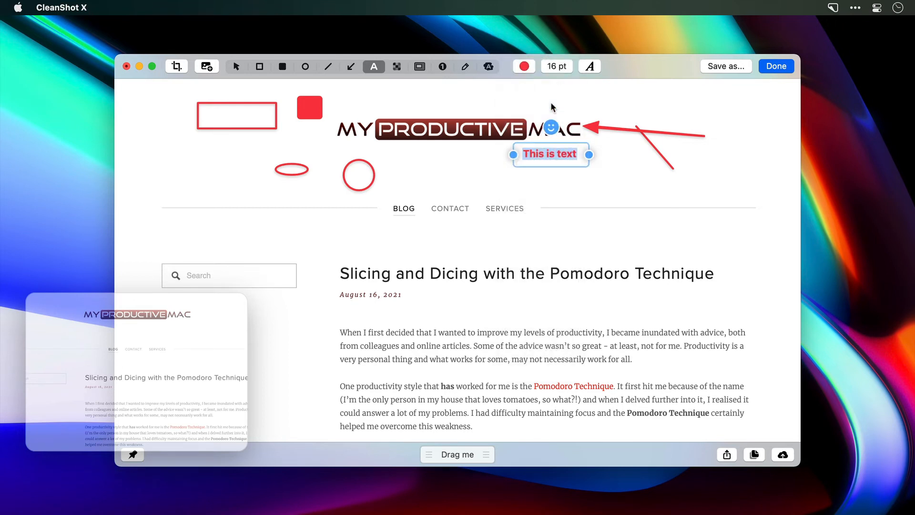
left_click(525, 66)
left_click(529, 185)
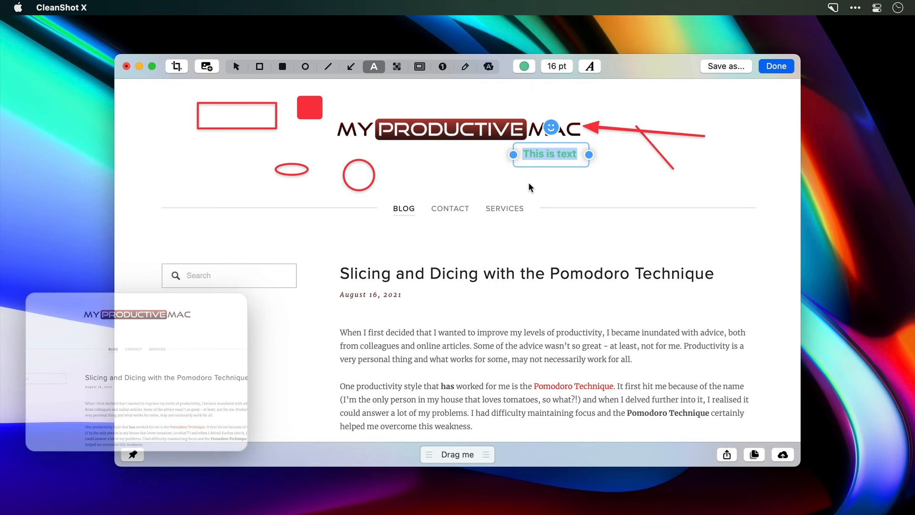
left_click(589, 189)
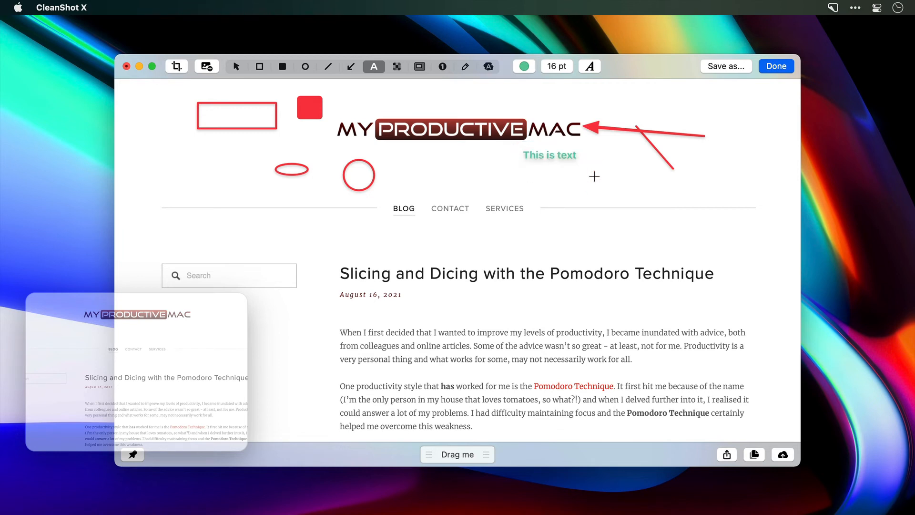
- Pixelate the words "Slicing and Dicing" in the article title and adjust the pixelation
left_click(397, 67)
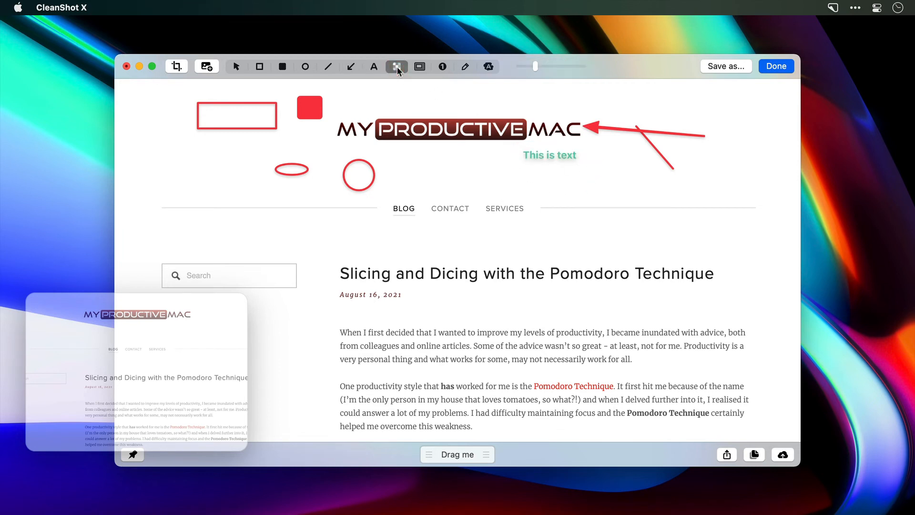
left_click_drag(336, 261, 475, 278)
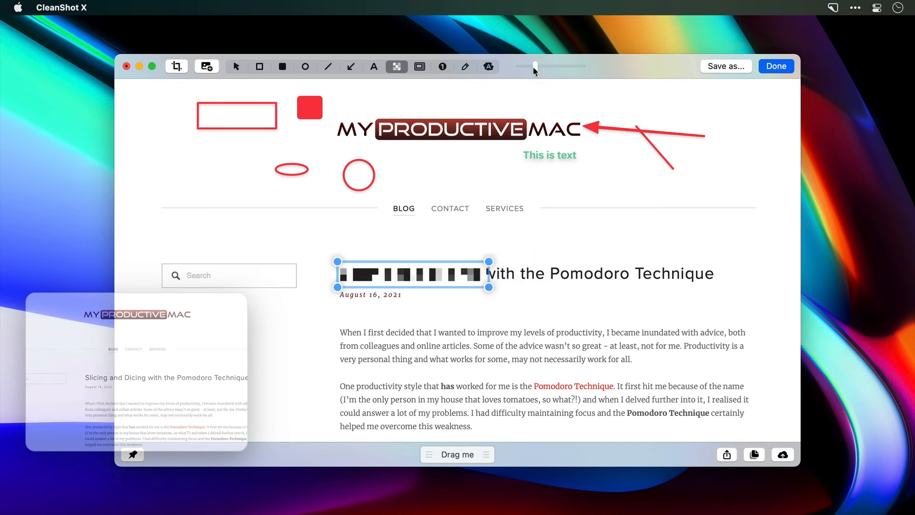
mouse_move(534, 67)
left_mouse_down()
mouse_move(518, 66)
mouse_move(578, 71)
mouse_move(537, 79)
left_mouse_up()
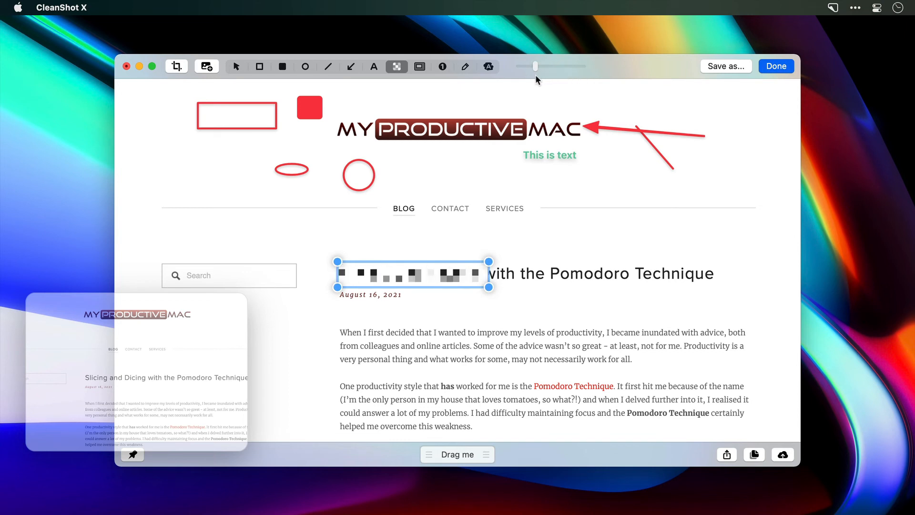
- Spotlight the article's first paragraph with a rounded rectangle and lighten the dimming of the surrounding image
left_click(419, 67)
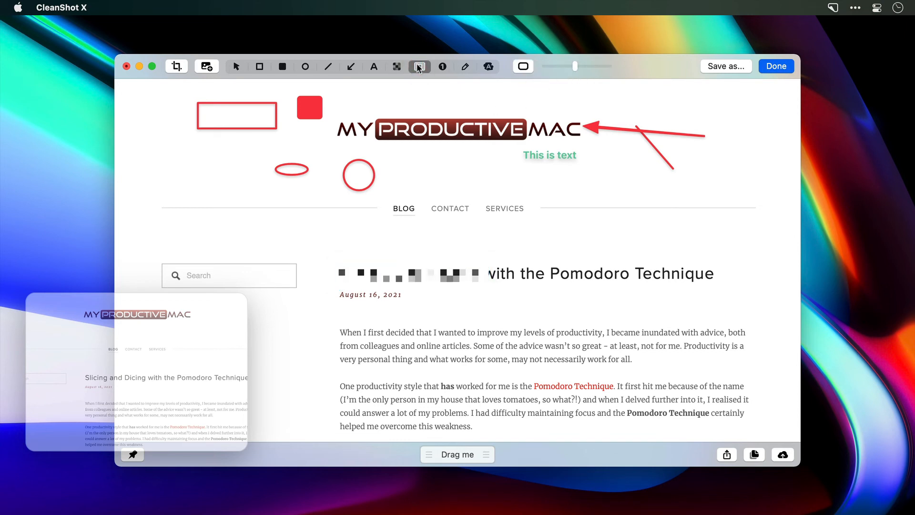
left_click_drag(327, 319, 760, 375)
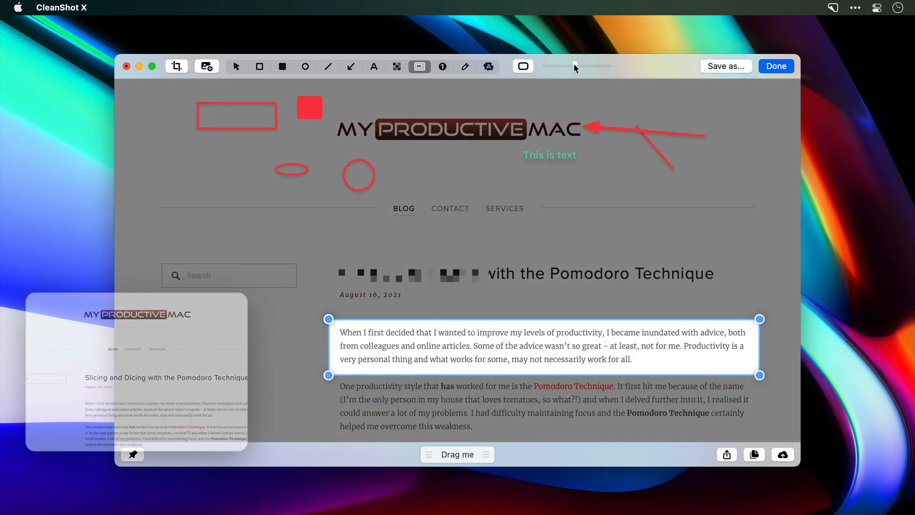
left_click_drag(572, 64, 556, 79)
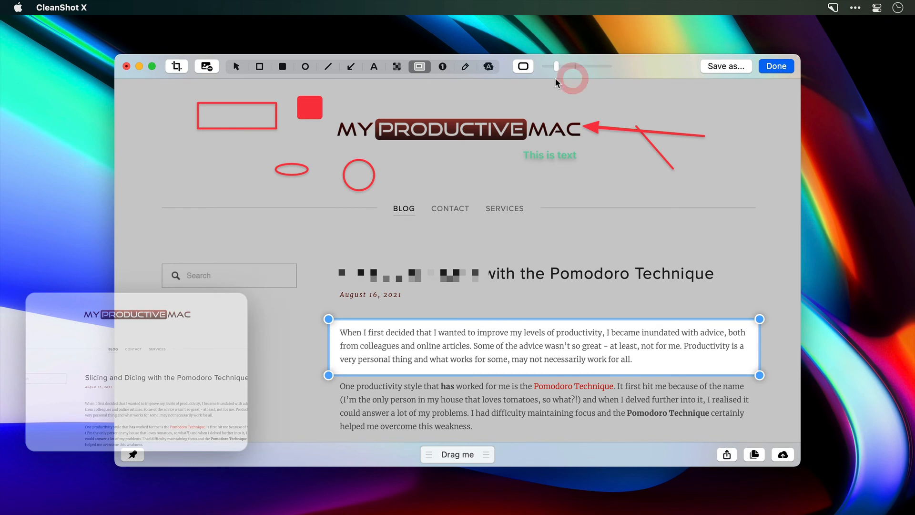
- Place green counters 1 to 5 under the rectangle outline, under the flat ellipse, and under Blog, Contact and Services
left_click(443, 68)
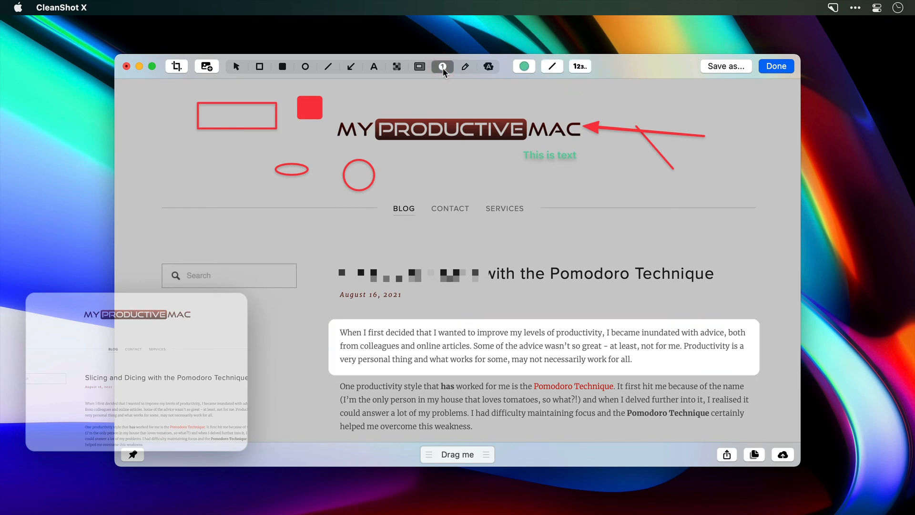
left_click(217, 152)
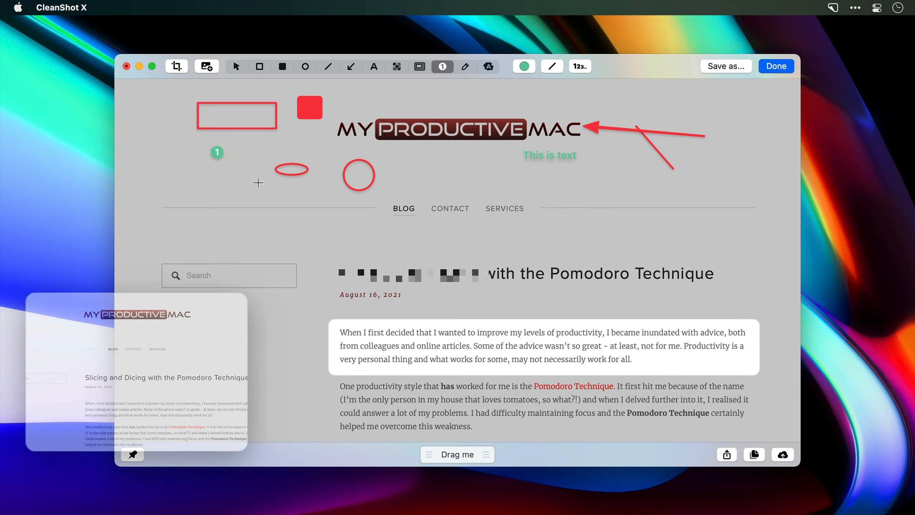
left_click(298, 202)
left_click(402, 229)
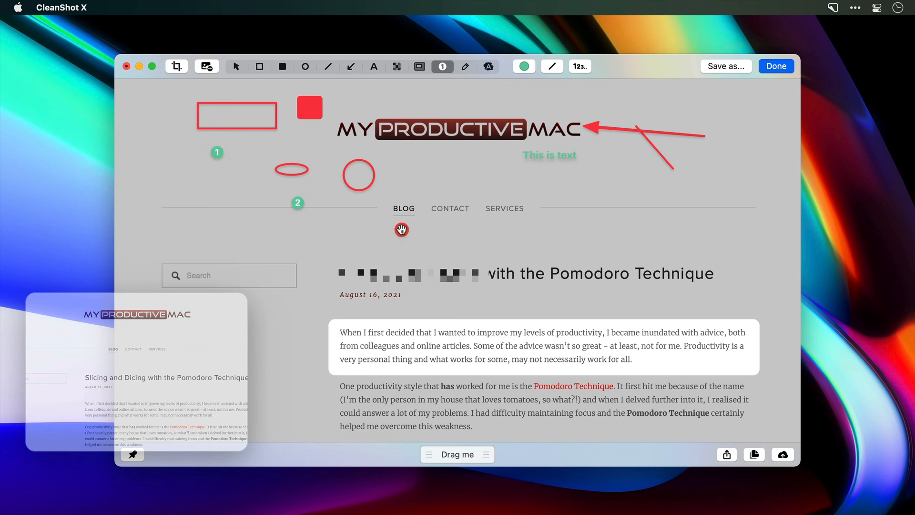
left_click(460, 226)
- Draw a green freehand squiggle in the blank area beside the Services link, above the article title
left_click(466, 67)
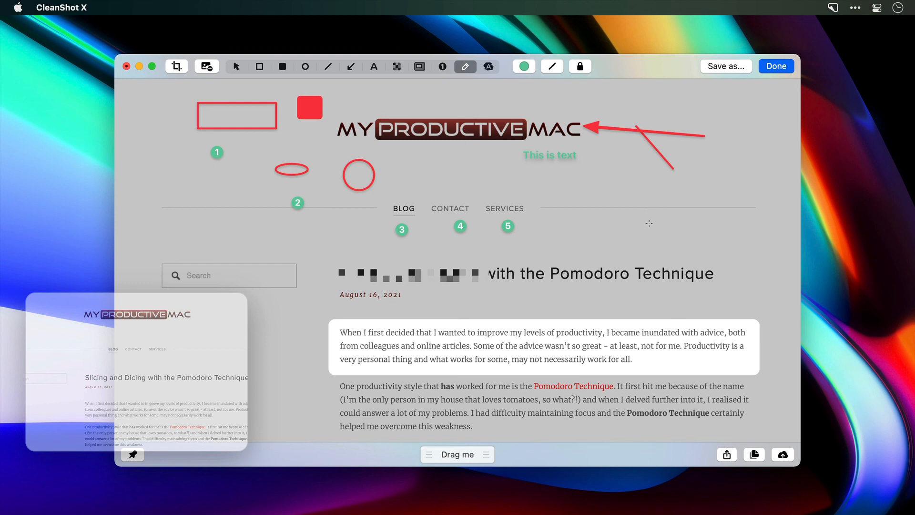
mouse_move(651, 230)
left_mouse_down()
mouse_move(537, 244)
mouse_move(558, 219)
mouse_move(541, 193)
left_mouse_up()
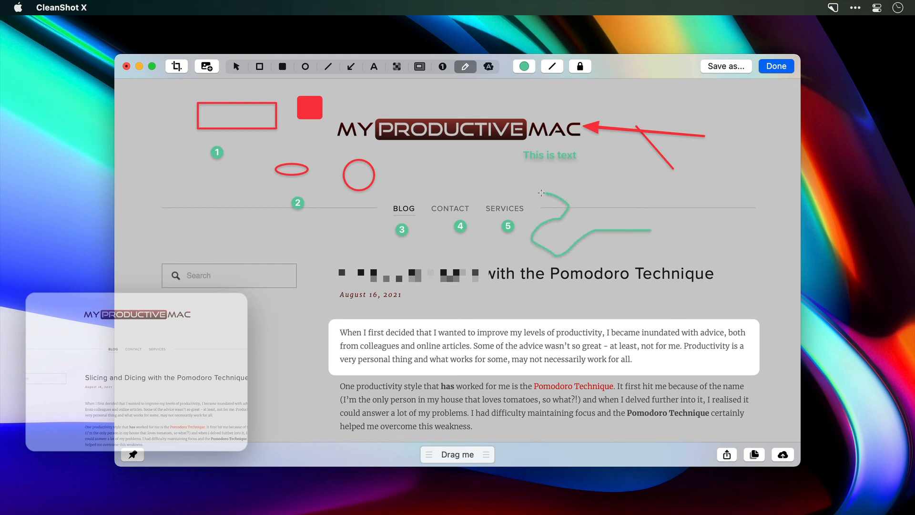